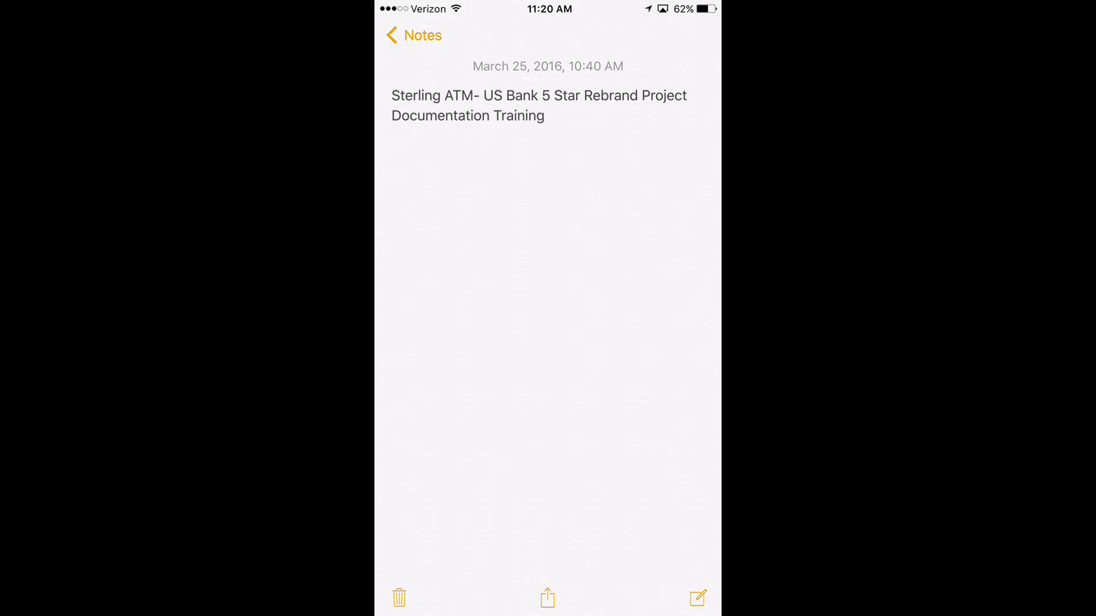
# - Go to the home screen and open Photos to browse today's ATM completion photos
pyautogui.press('super')
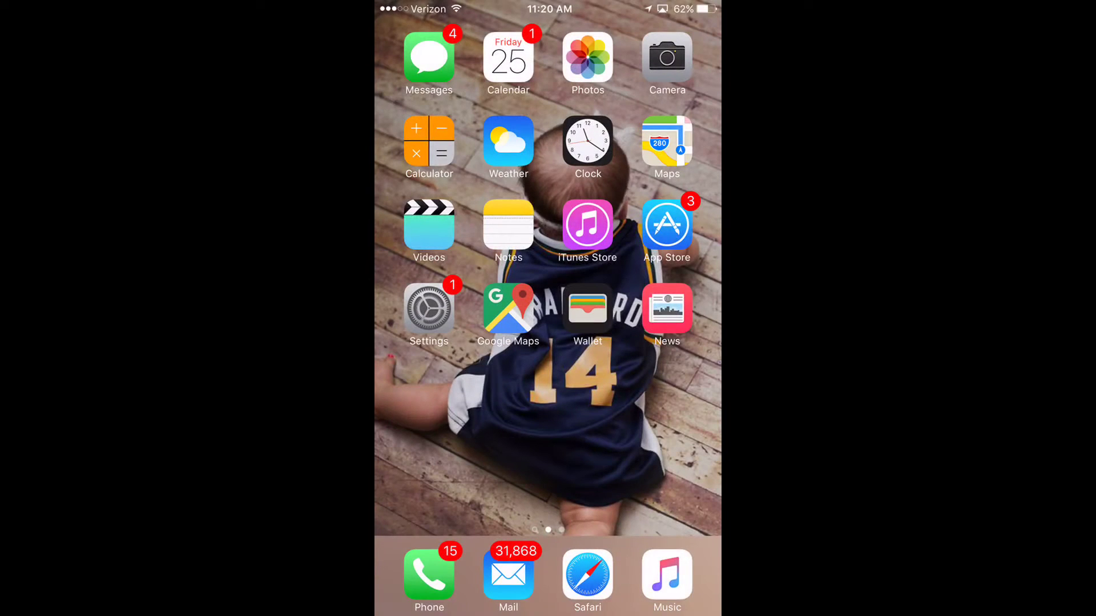
pyautogui.click(587, 58)
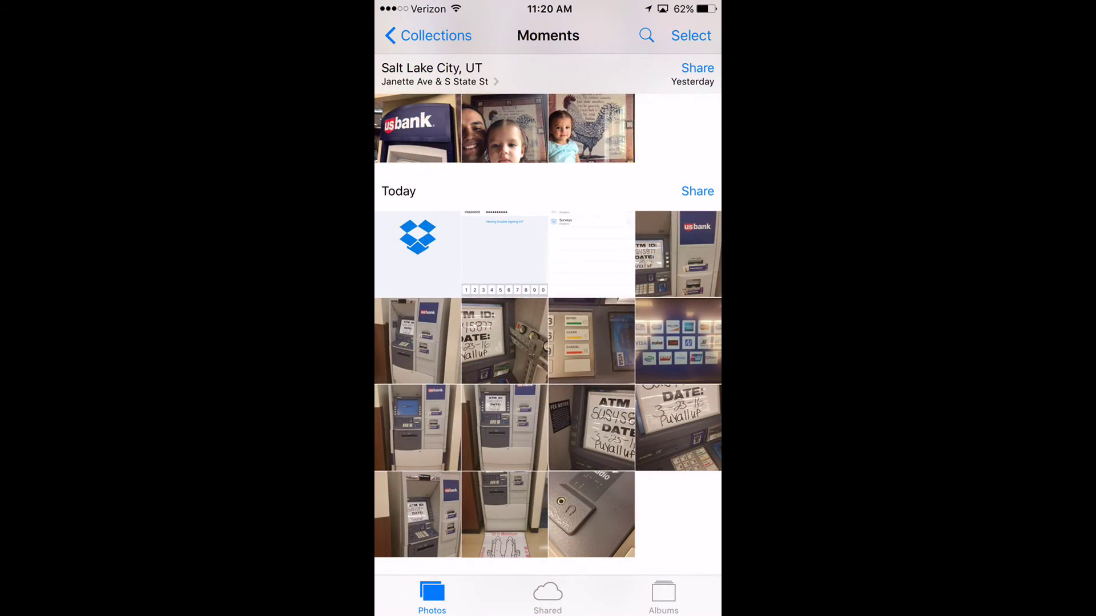
pyautogui.scroll(-1, 548, 343)
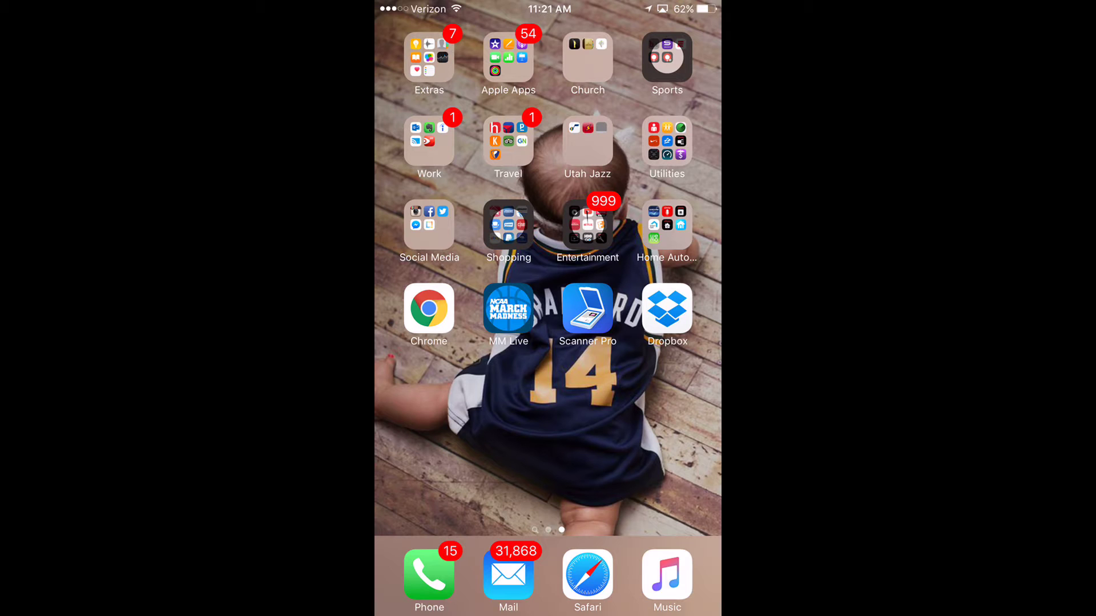
# - Scan a new site survey checklist in Scanner Pro and save it as a PDF to Photos
pyautogui.click(588, 310)
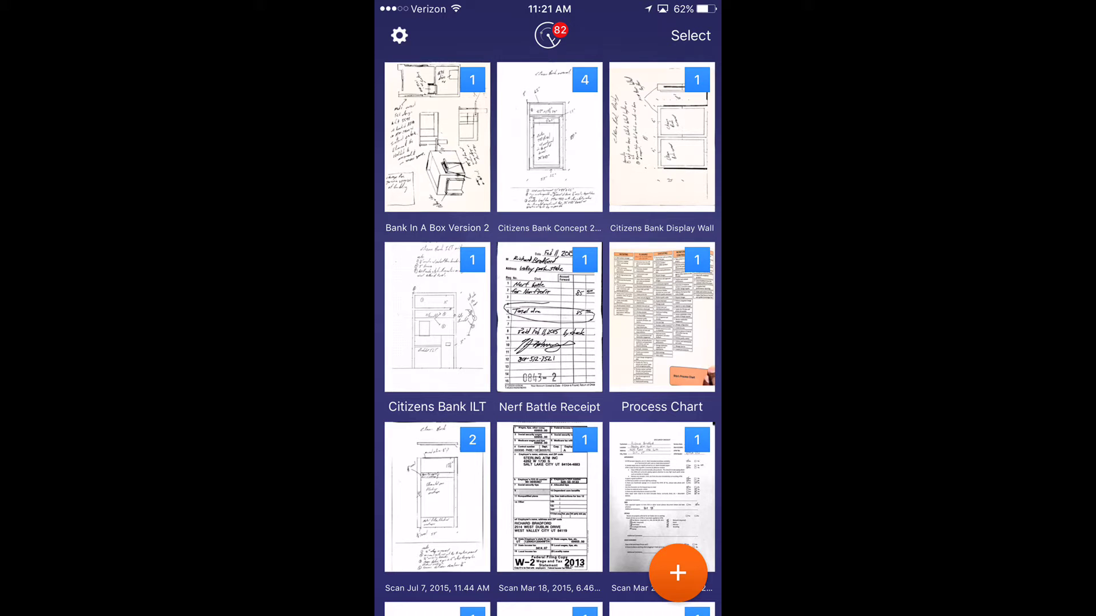
pyautogui.click(678, 572)
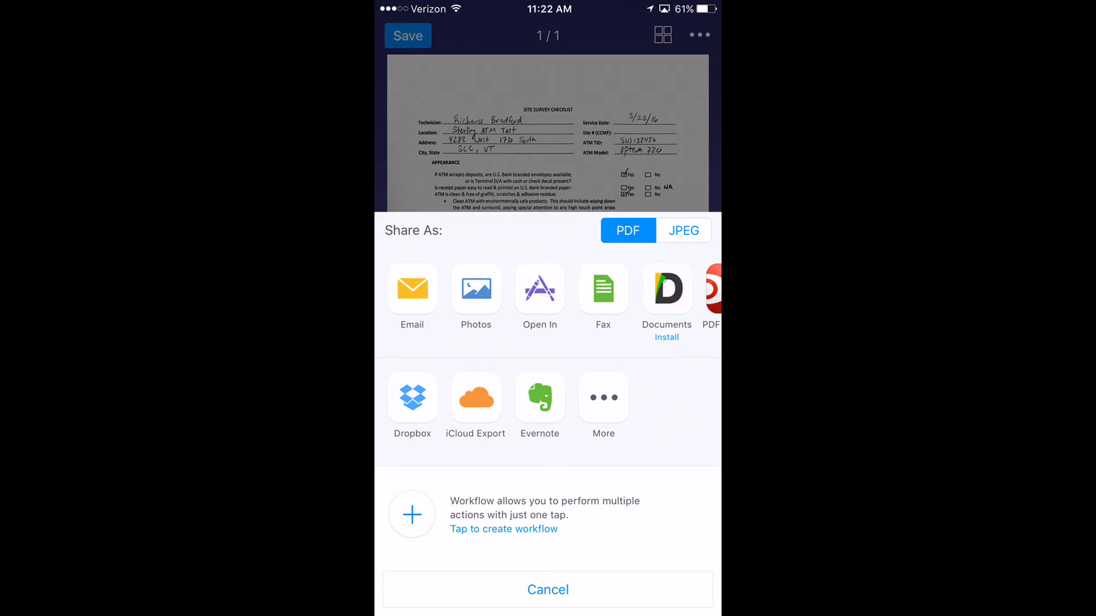
pyautogui.click(477, 295)
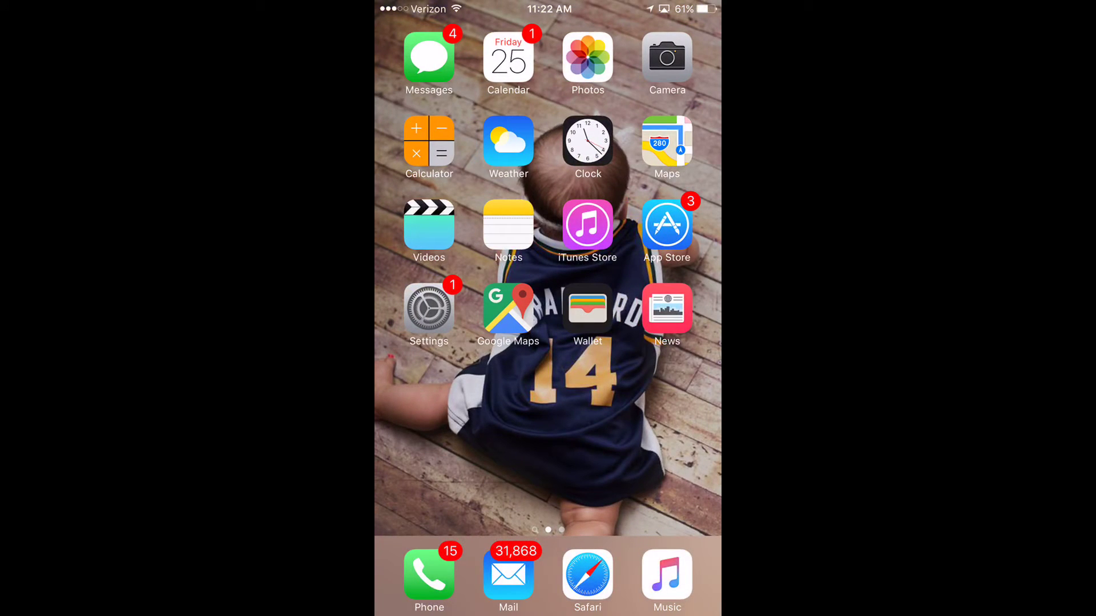
pyautogui.click(587, 57)
# - Read the Dropbox 'Surveys' folder share email, then leave Mail for the home screen
pyautogui.click(508, 574)
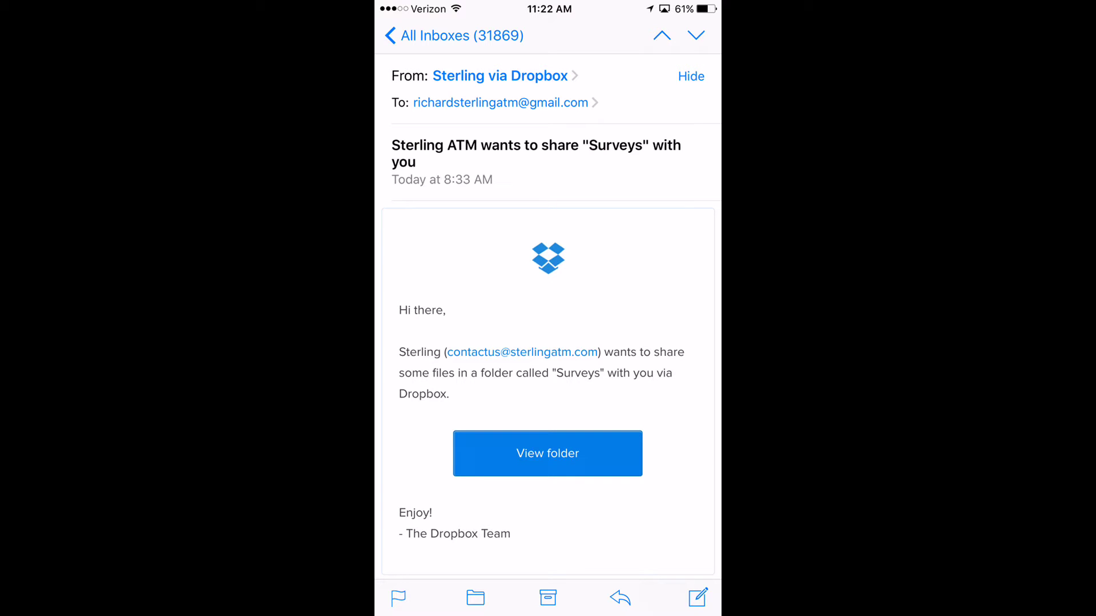
pyautogui.press('super')
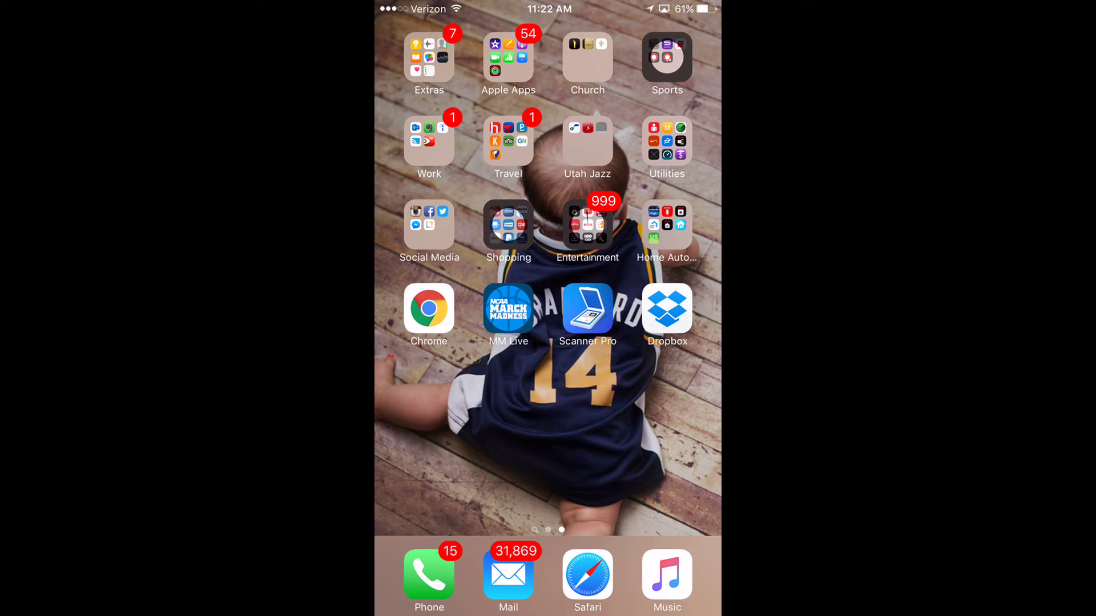
# - Sign out of Dropbox from the Settings tab and confirm Sign Out
pyautogui.click(667, 309)
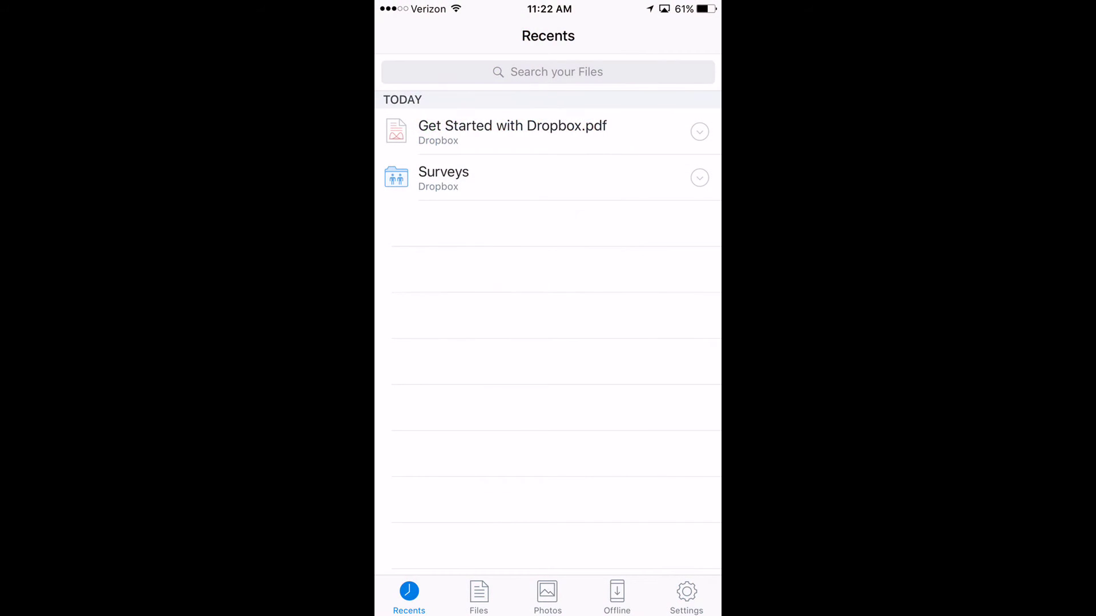
pyautogui.click(686, 598)
pyautogui.scroll(-3, 547, 342)
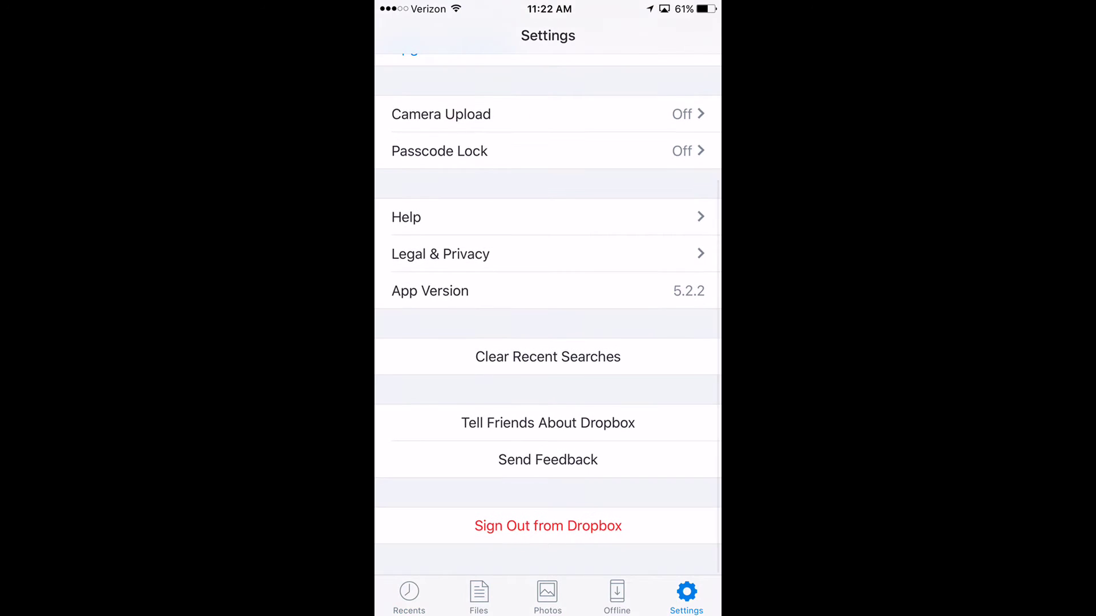
pyautogui.click(548, 526)
pyautogui.click(547, 526)
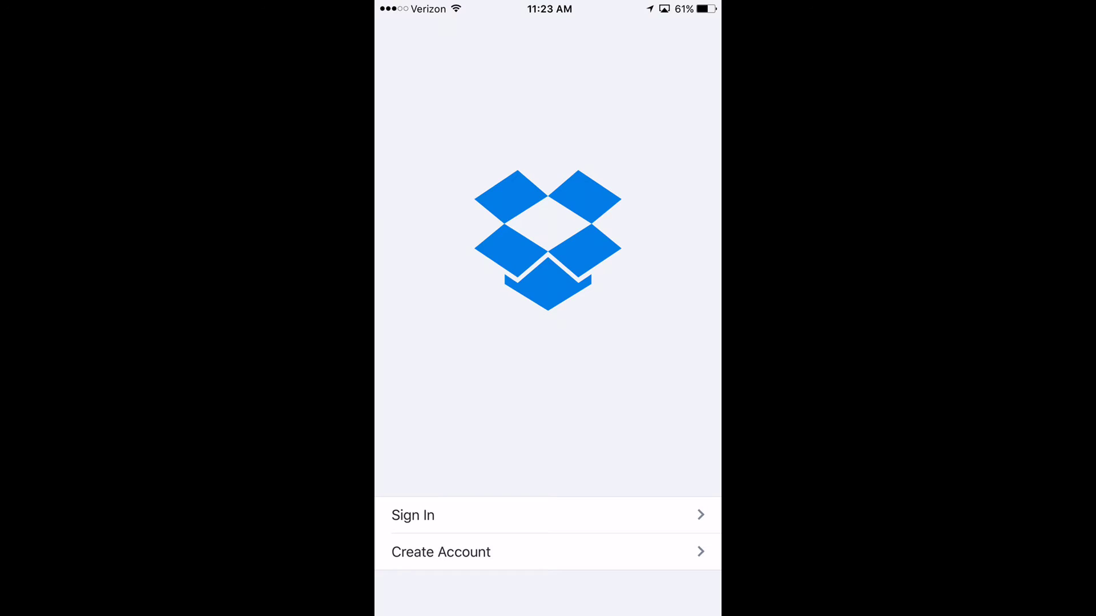
# - Sign in to Dropbox with the email and password, then cancel the Camera Upload prompt
pyautogui.click(548, 514)
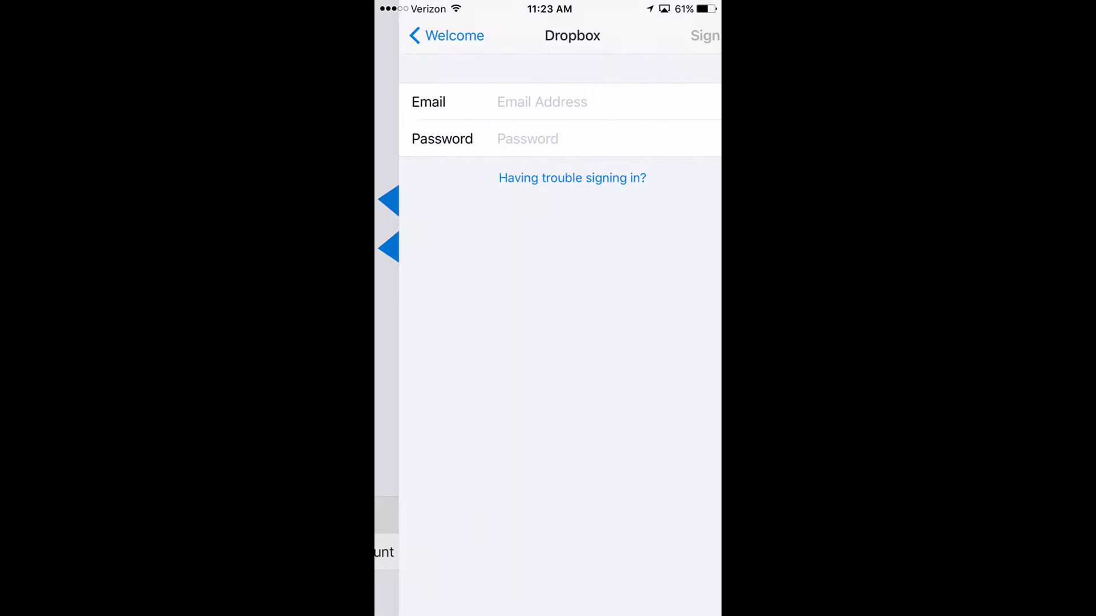
pyautogui.click(517, 102)
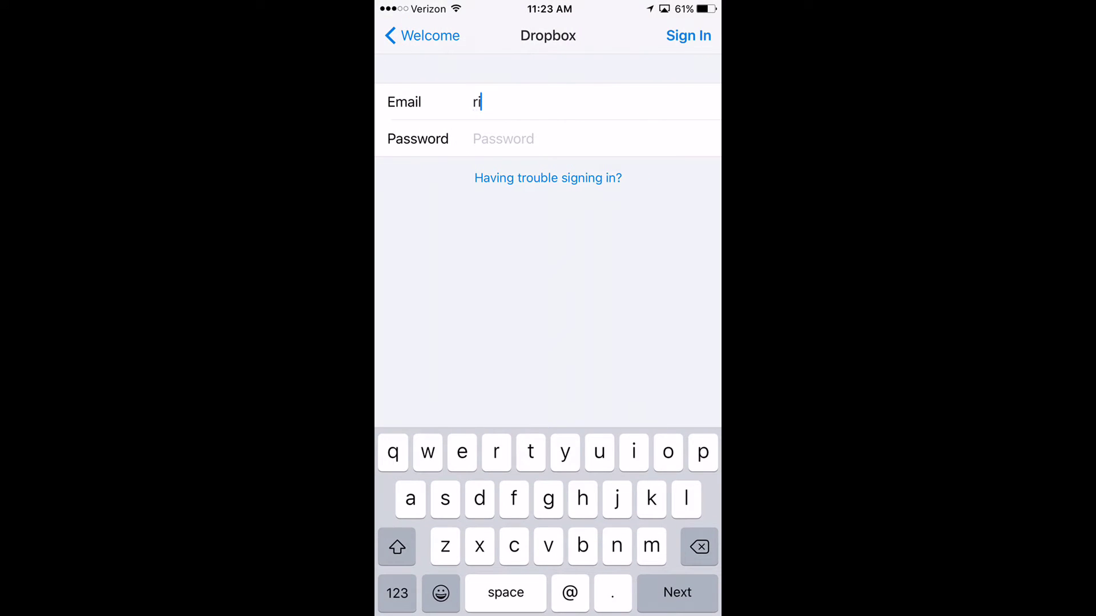
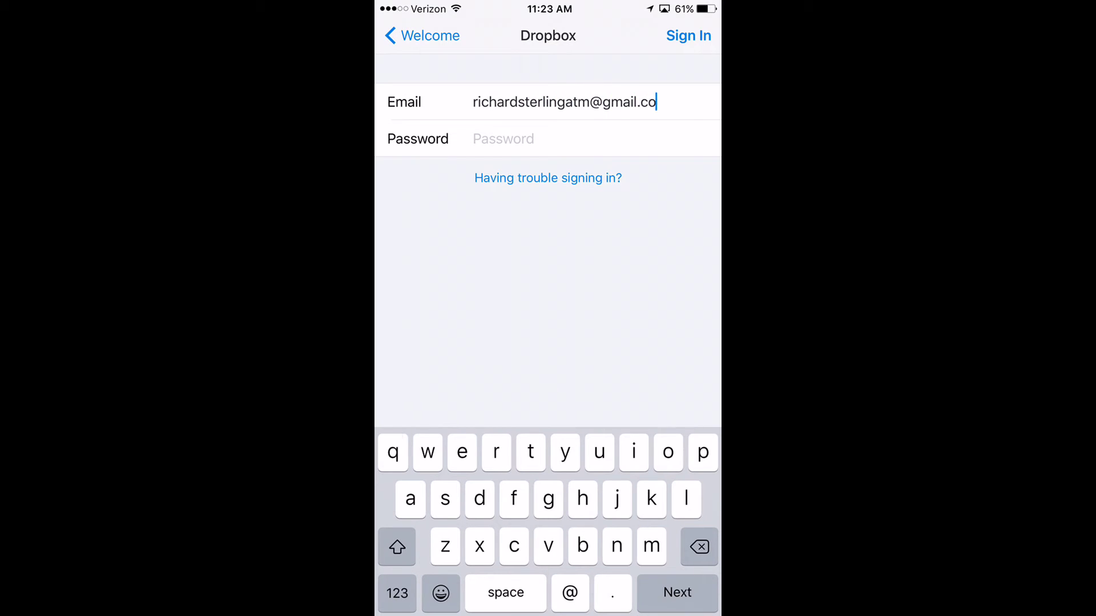
pyautogui.click(677, 593)
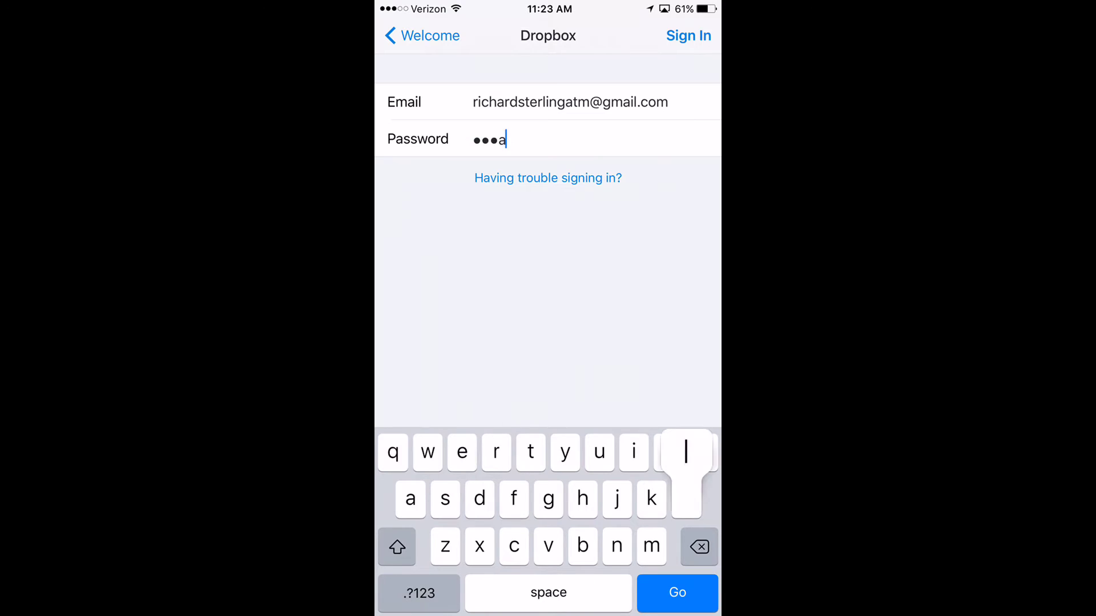
pyautogui.click(418, 592)
pyautogui.click(688, 35)
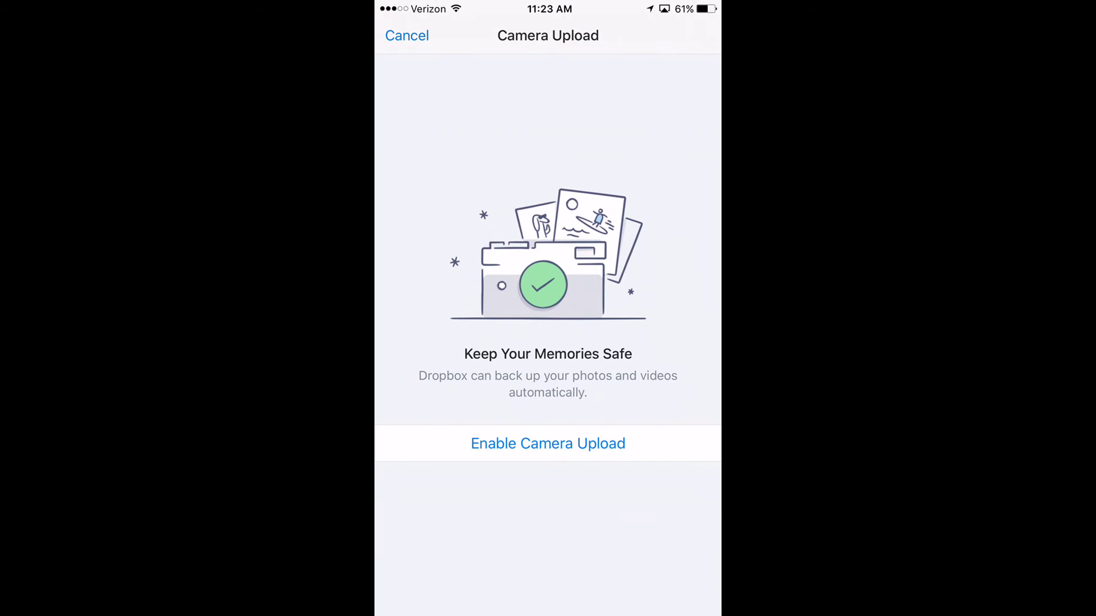
pyautogui.click(406, 34)
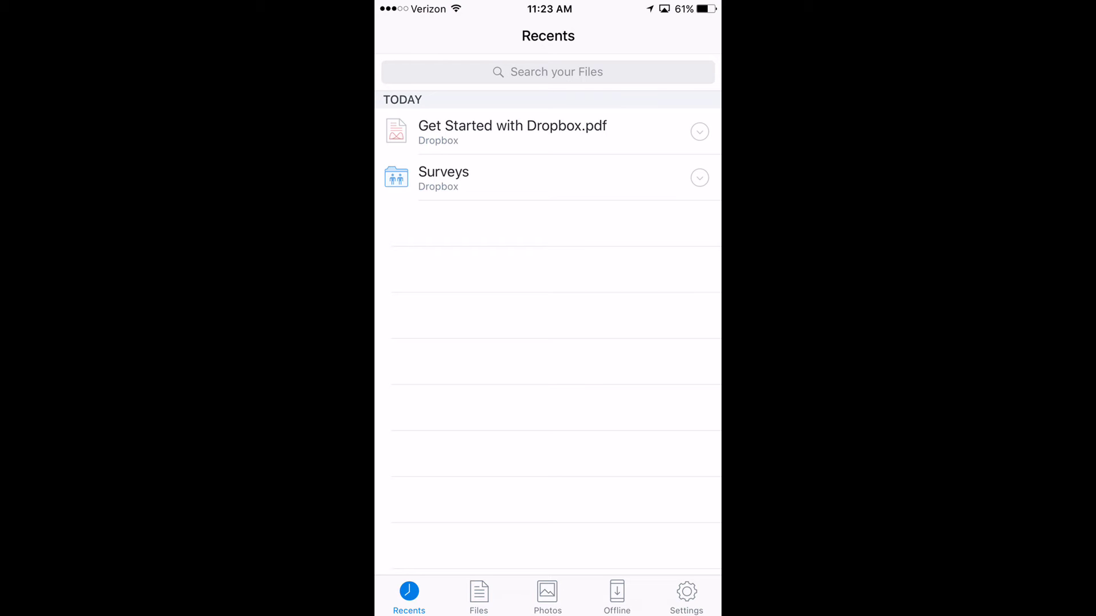
# - Search Dropbox for 'Sus123456' and open the SUS123456 Sterling folder
pyautogui.click(548, 71)
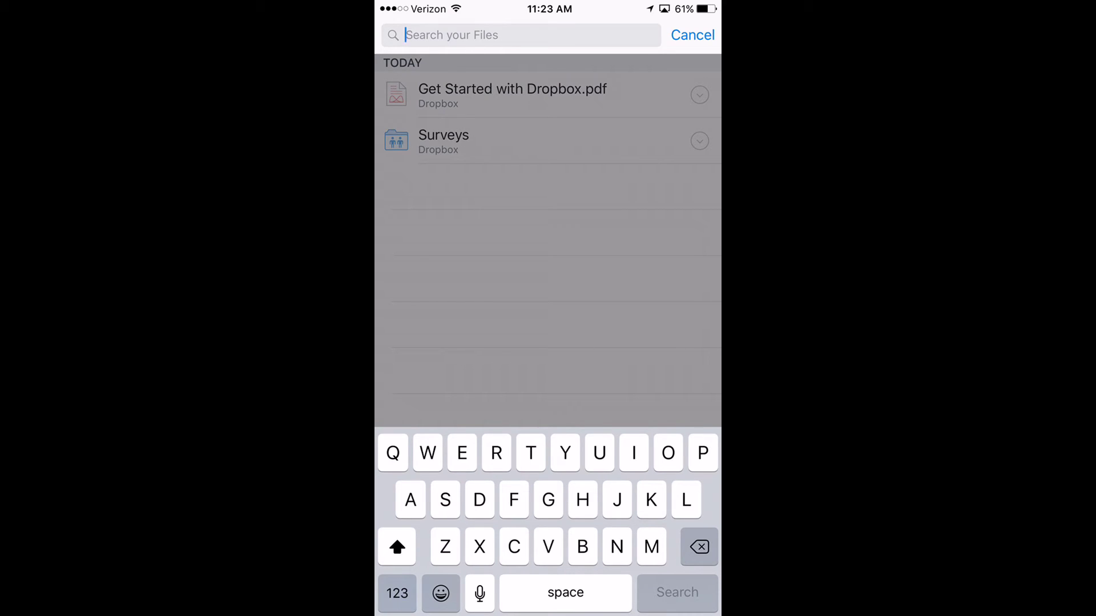
pyautogui.write('S')
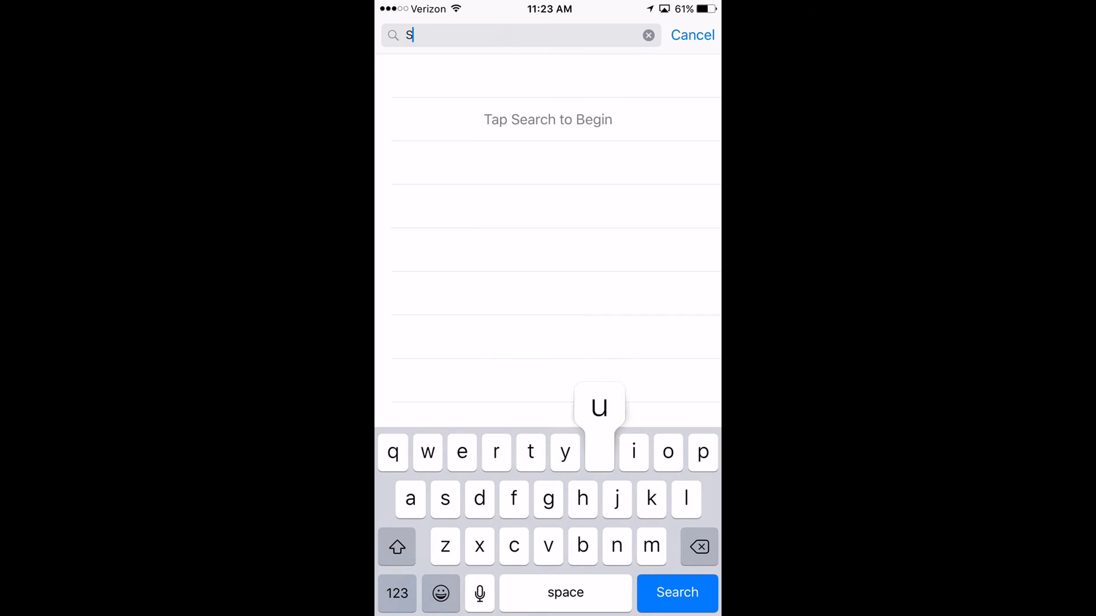
pyautogui.write('us')
pyautogui.click(396, 593)
pyautogui.write('1')
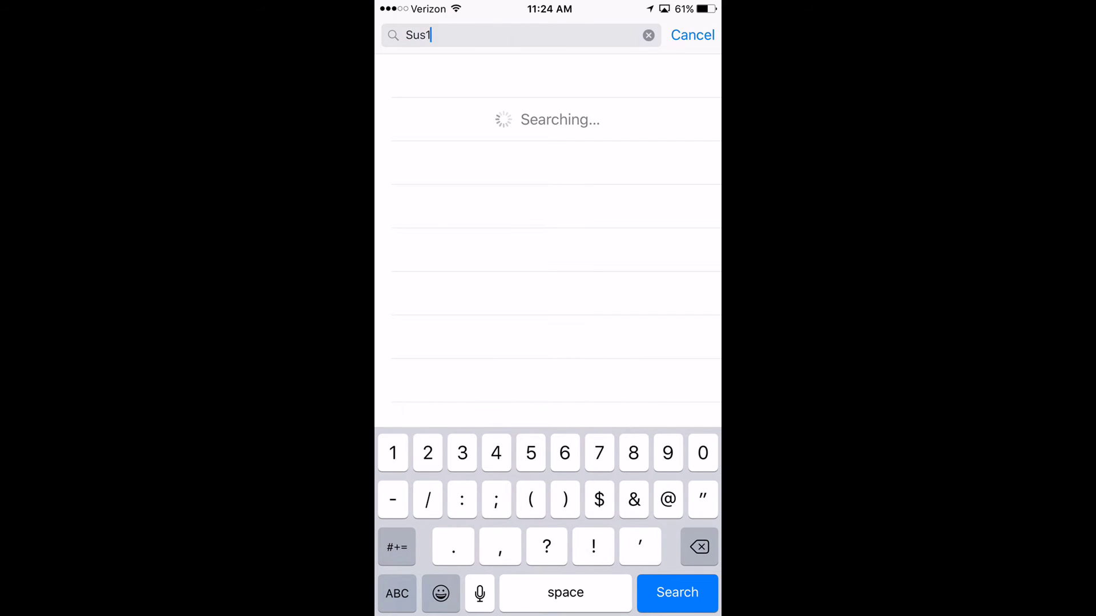
pyautogui.write('23456')
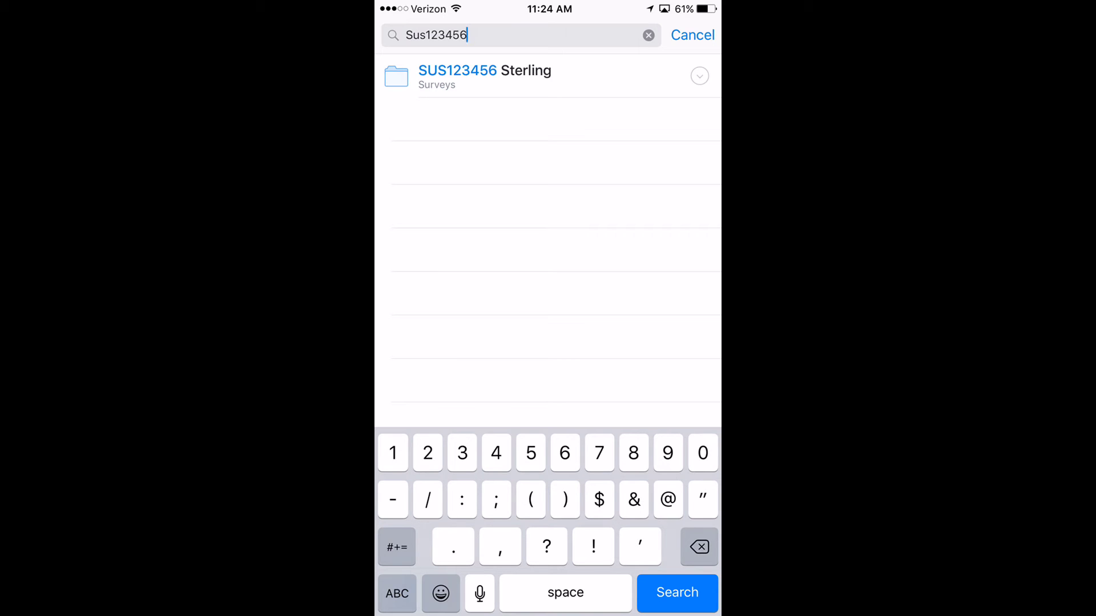
pyautogui.click(513, 76)
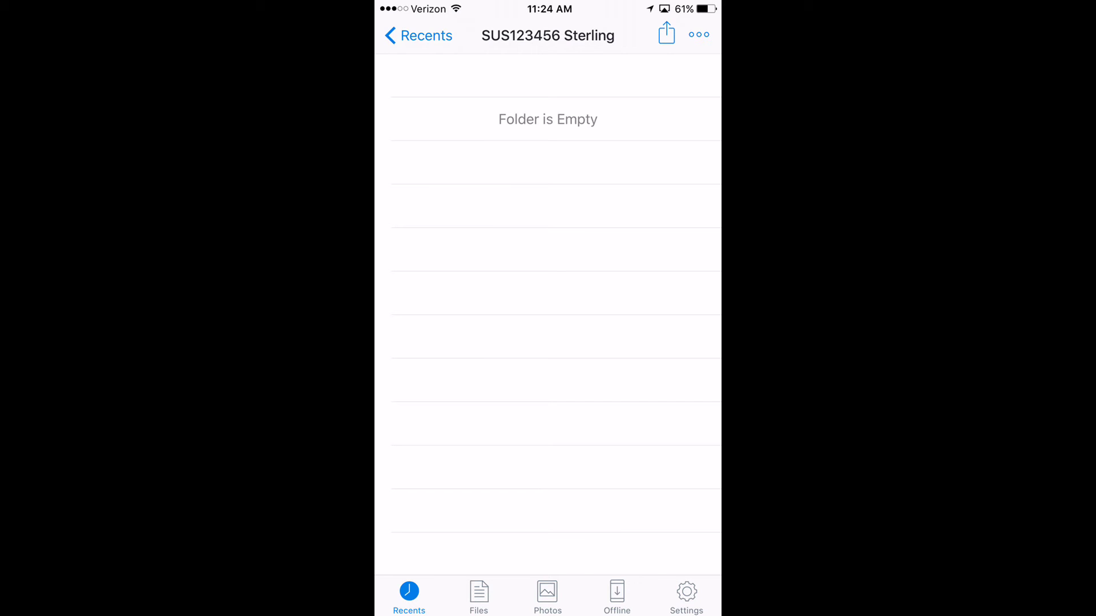
# - Choose Upload File from the folder's add menu and open the Camera Roll album
pyautogui.click(699, 34)
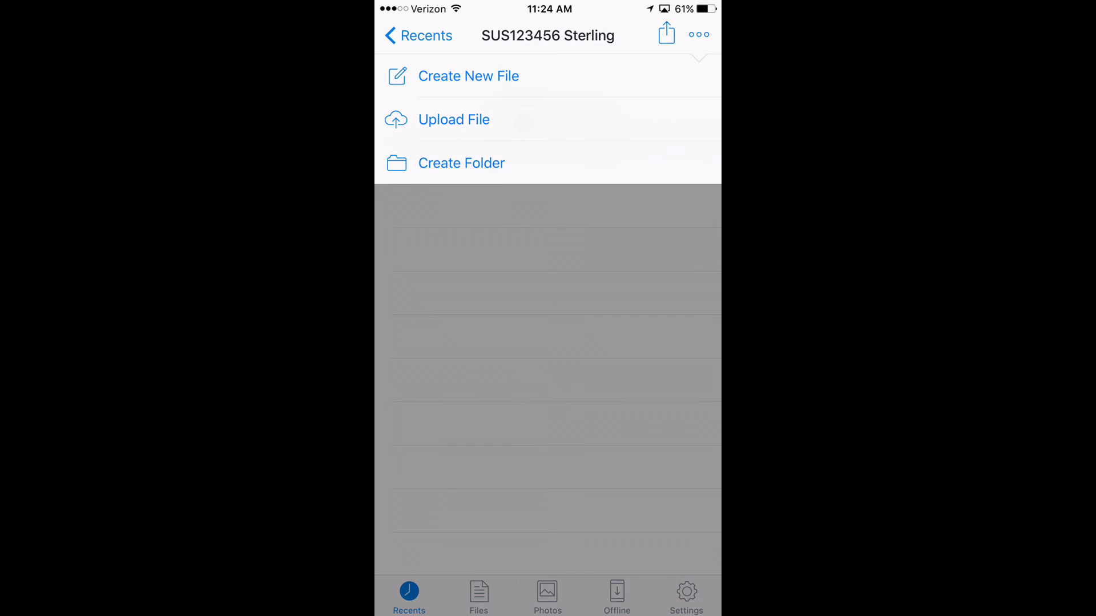
pyautogui.click(454, 119)
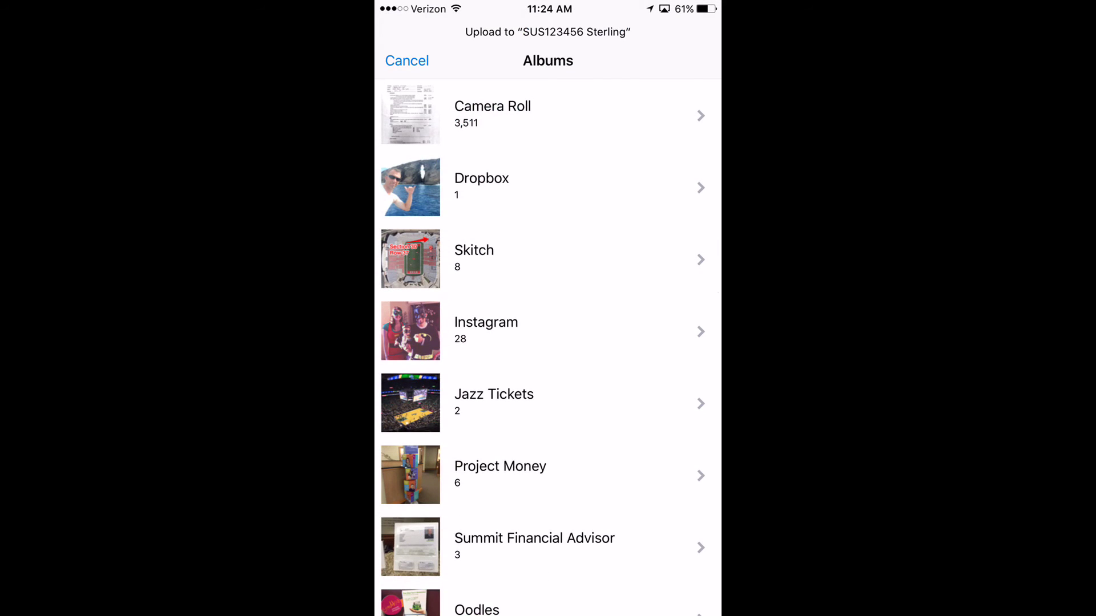
pyautogui.click(548, 114)
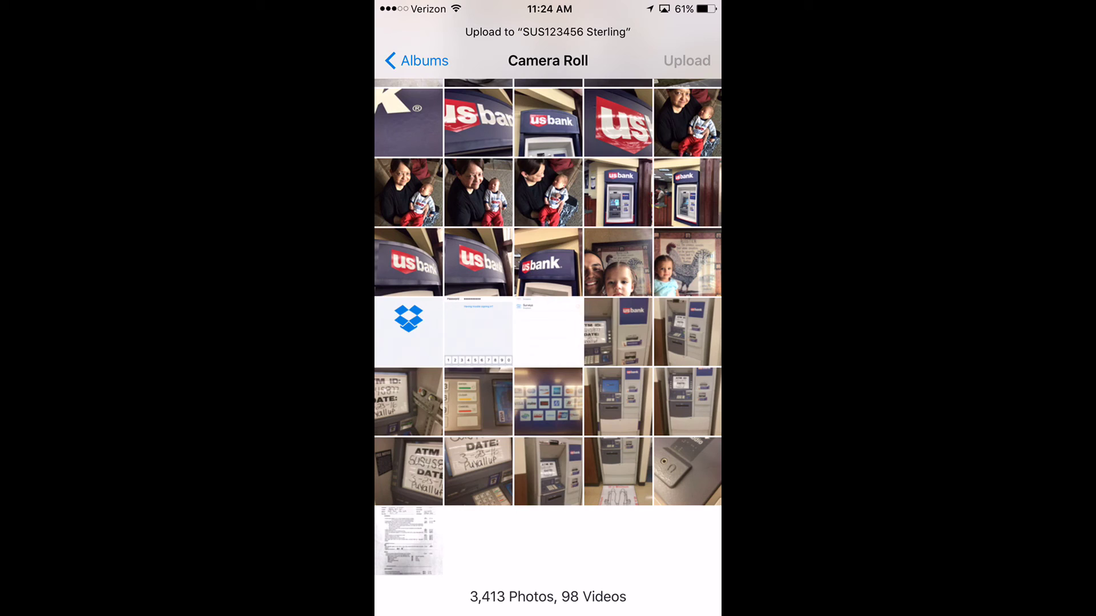
# - Select the twelve ATM completion photos and the checklist scan, and upload them
pyautogui.click(618, 332)
pyautogui.click(687, 333)
pyautogui.click(409, 403)
pyautogui.click(478, 402)
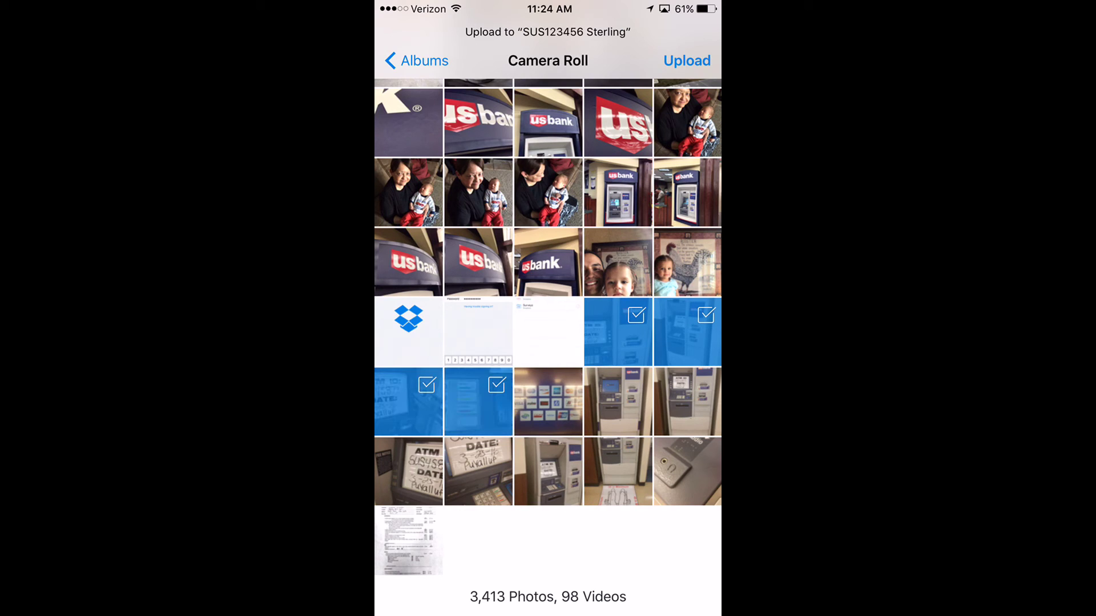
pyautogui.click(549, 403)
pyautogui.click(618, 402)
pyautogui.click(688, 401)
pyautogui.click(688, 472)
pyautogui.click(617, 472)
pyautogui.click(548, 472)
pyautogui.click(479, 472)
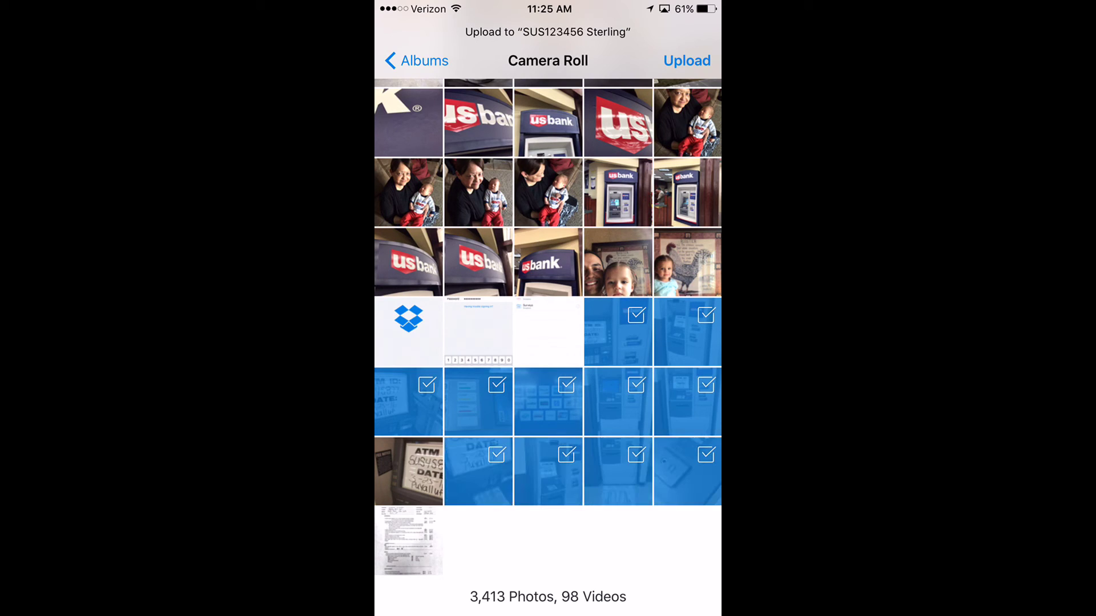
pyautogui.click(408, 472)
pyautogui.click(408, 542)
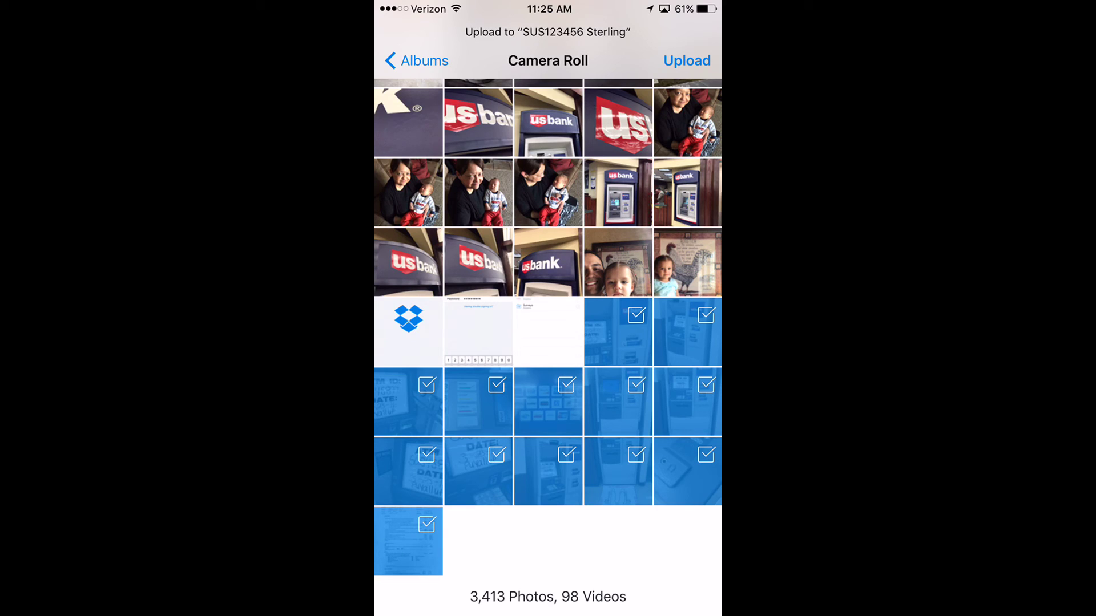
pyautogui.click(687, 59)
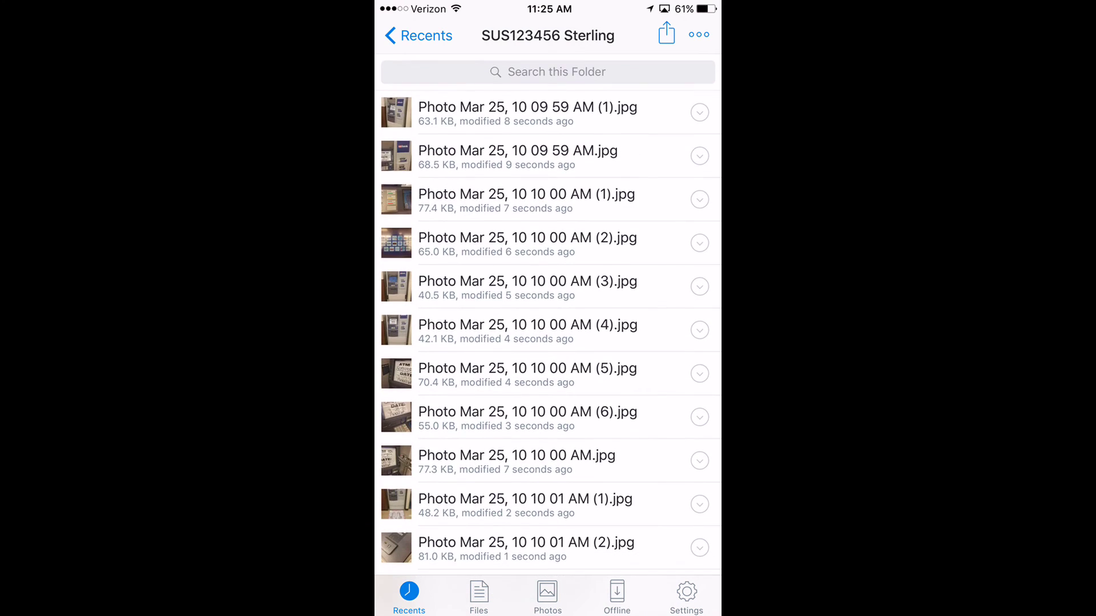
pyautogui.scroll(-1, 548, 309)
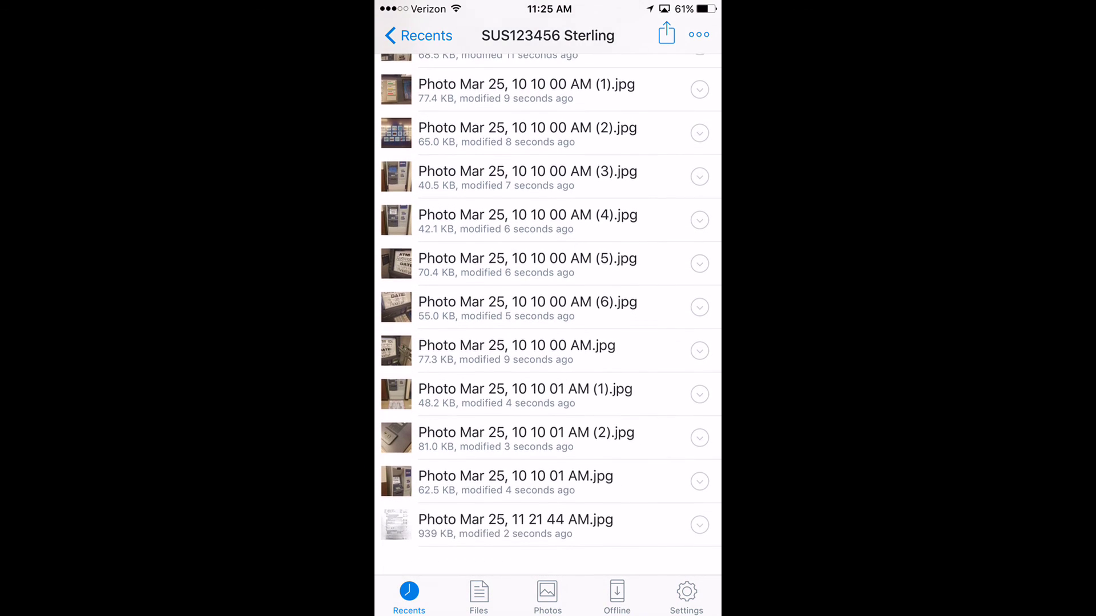
pyautogui.scroll(-1, 548, 308)
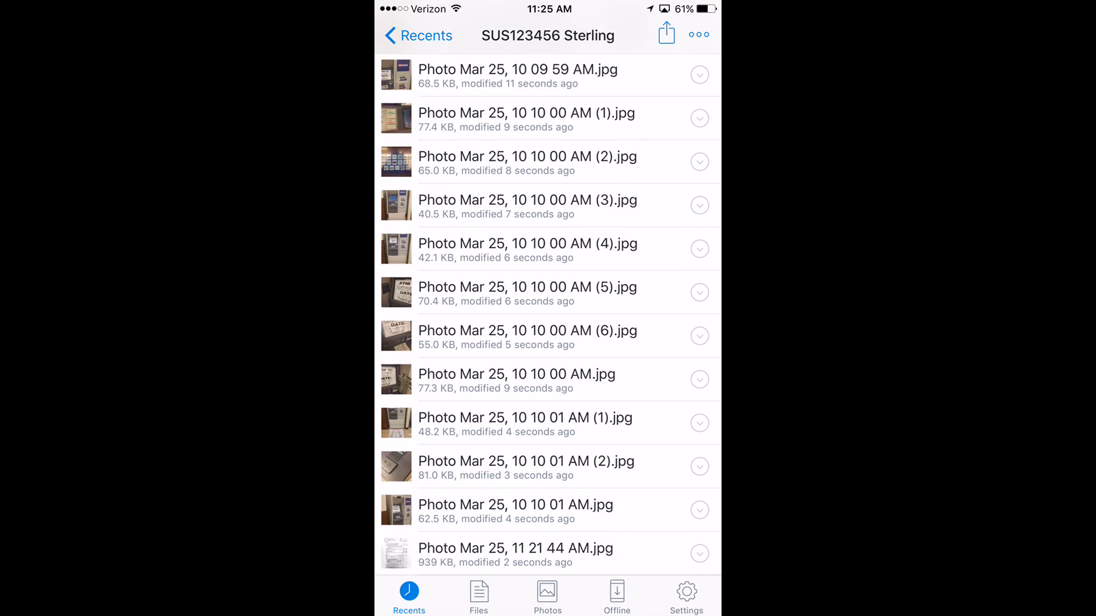